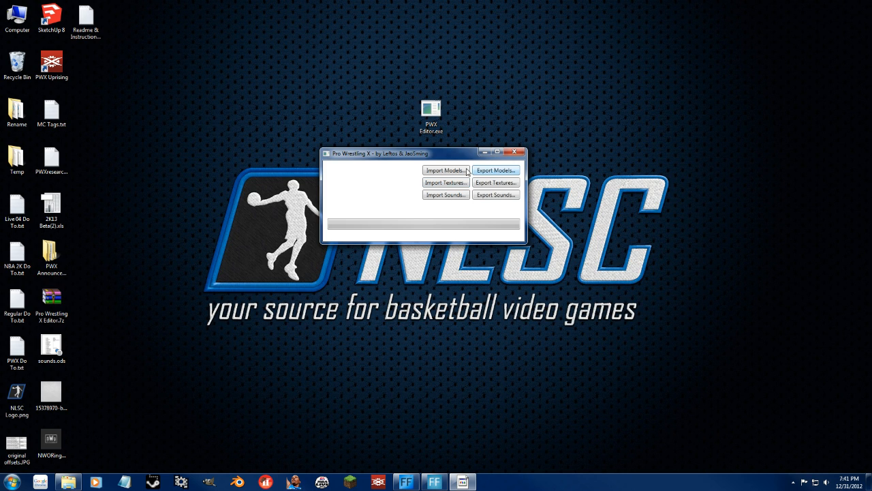
Close the Pro Wrestling X editor window and open the Models folder inside the Pro Wrestling X Editor documents folder.
{"action": "left_click", "coordinate": [515, 152]}
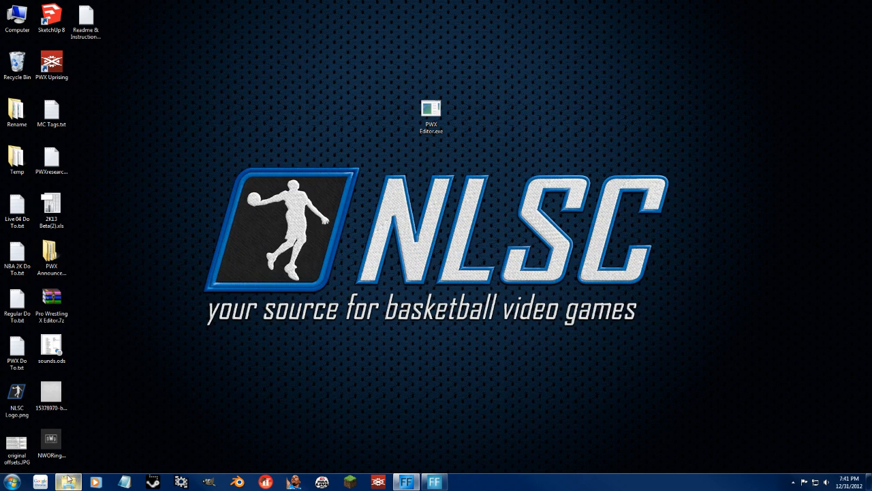
{"action": "left_click", "coordinate": [12, 480]}
{"action": "left_click", "coordinate": [155, 289]}
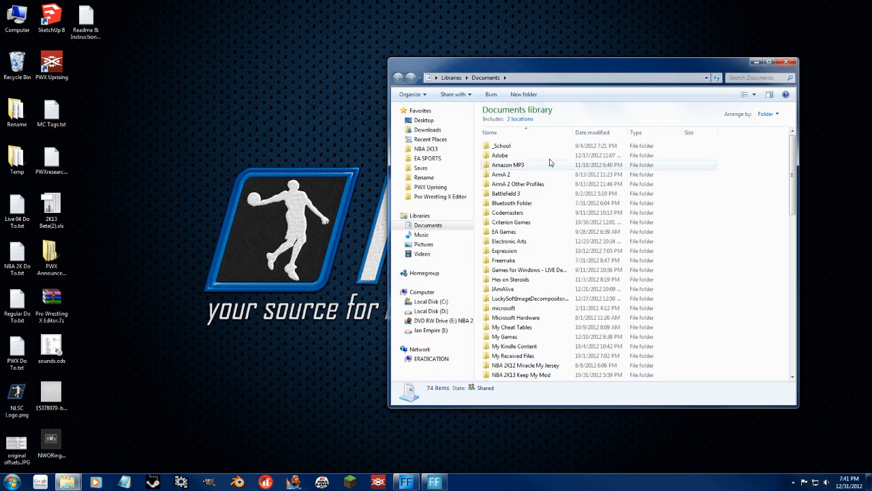
{"action": "left_click", "coordinate": [440, 197]}
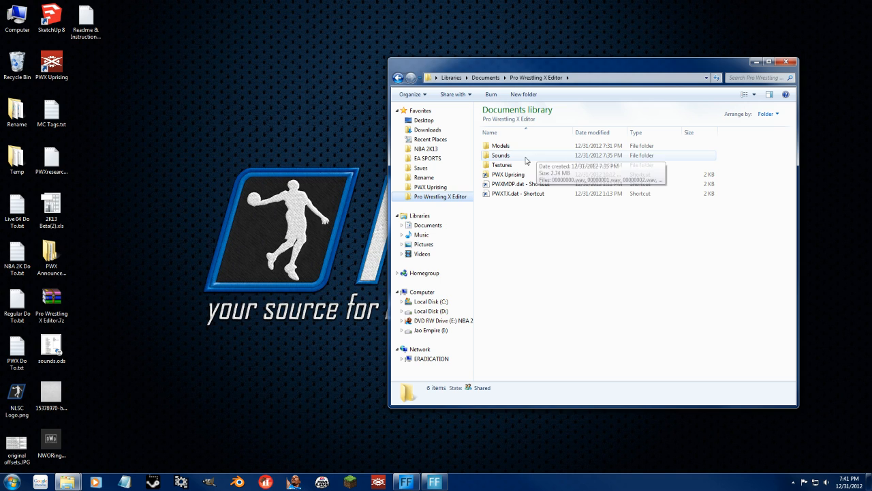
{"action": "double_click", "coordinate": [496, 146]}
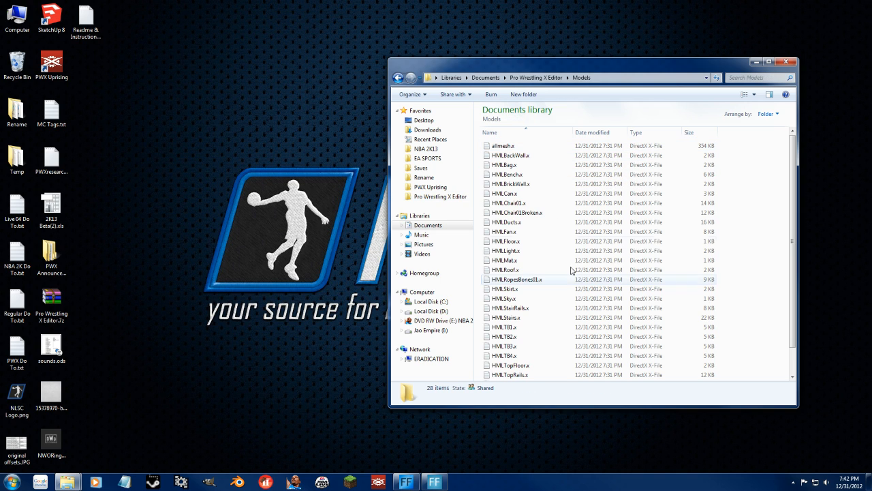
View the HMLChair01.x model in DirectX Viewer, rotate it for inspection, and close the viewer.
{"action": "left_click", "coordinate": [517, 252]}
{"action": "scroll", "coordinate": [519, 218], "scroll_direction": "down", "scroll_amount": 1}
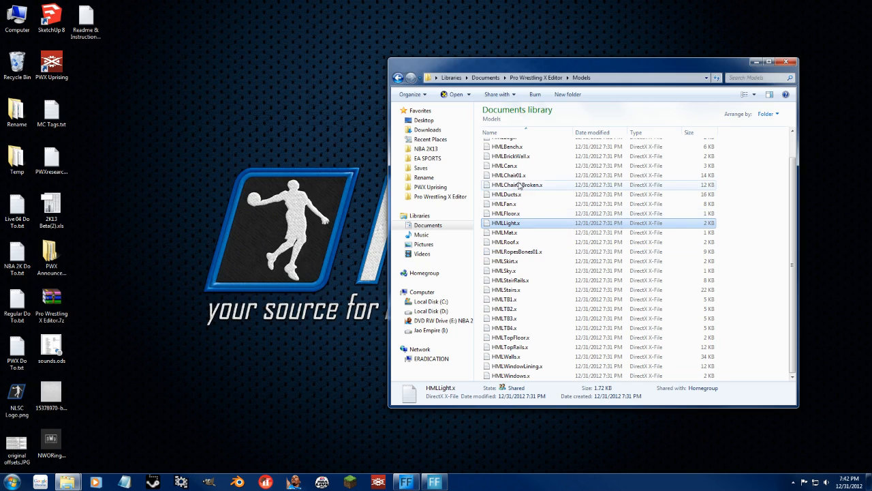
{"action": "double_click", "coordinate": [519, 178]}
{"action": "left_click_drag", "start_coordinate": [226, 166], "coordinate": [264, 190]}
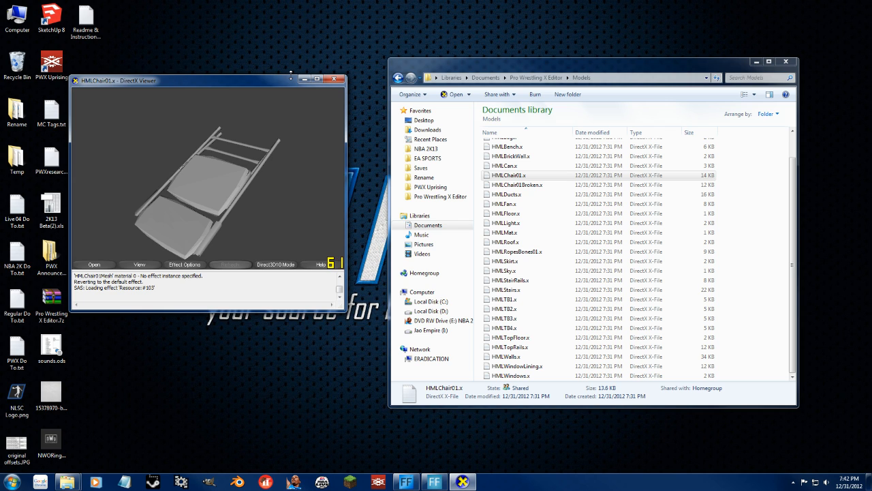
{"action": "left_click", "coordinate": [330, 79]}
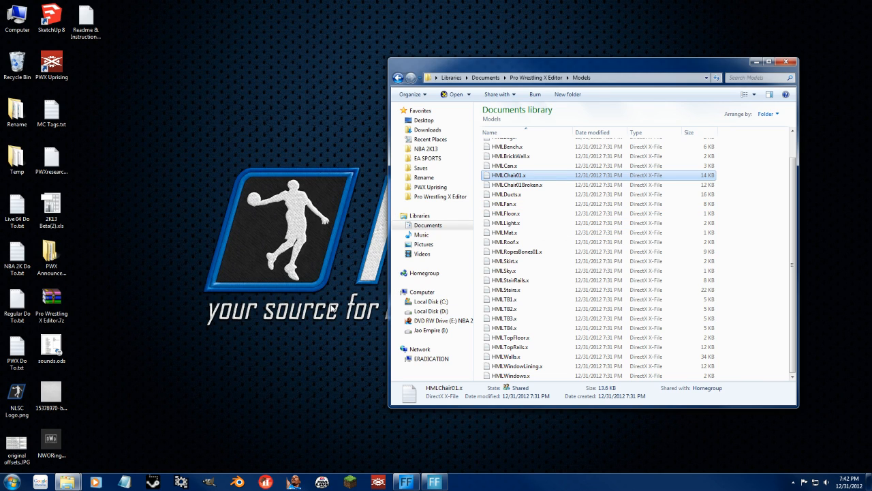
Launch fragMOTION.
{"action": "left_click", "coordinate": [18, 482]}
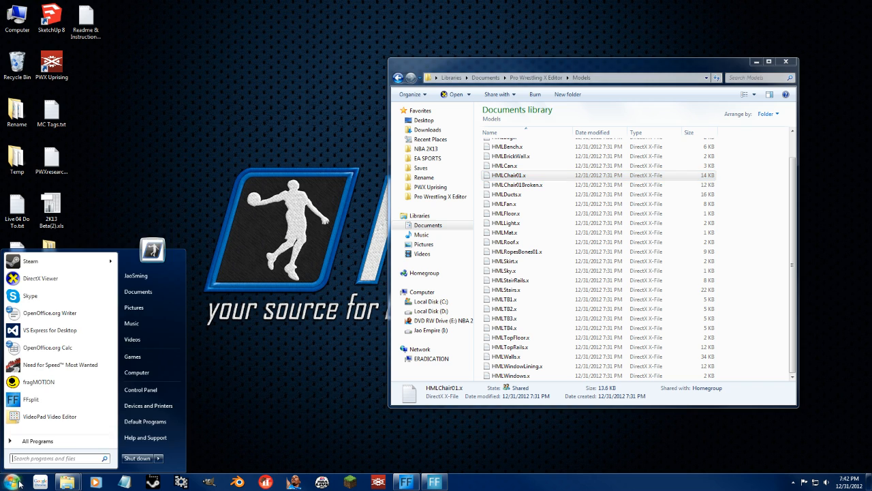
{"action": "type", "text": "frag"}
{"action": "key", "text": "Return"}
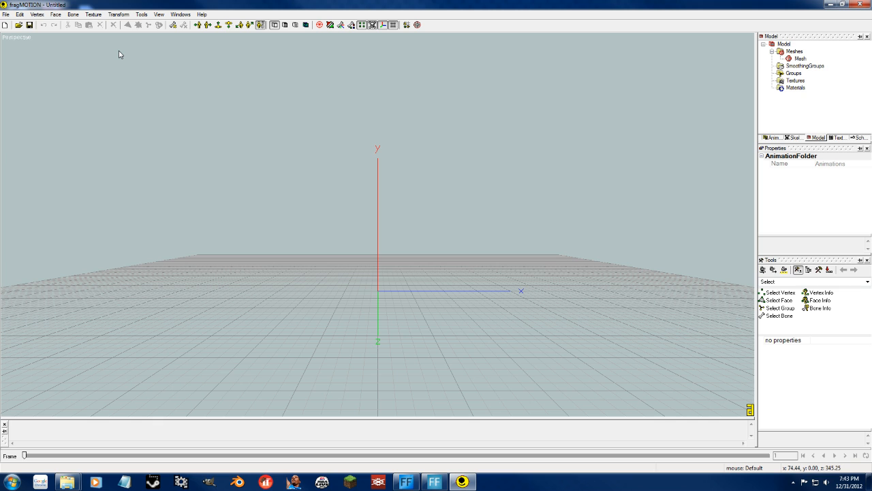
Open the HMLWalls.x model from the Models folder and view it in perspective.
{"action": "left_click", "coordinate": [17, 25]}
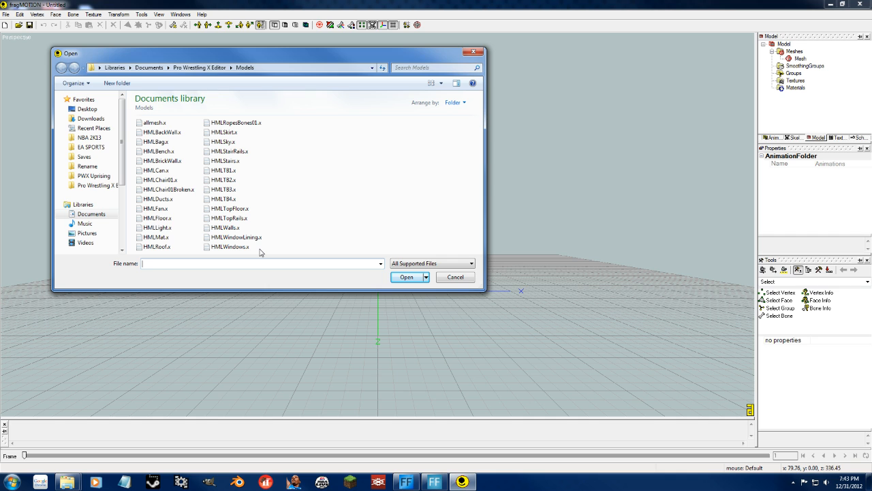
{"action": "double_click", "coordinate": [225, 229]}
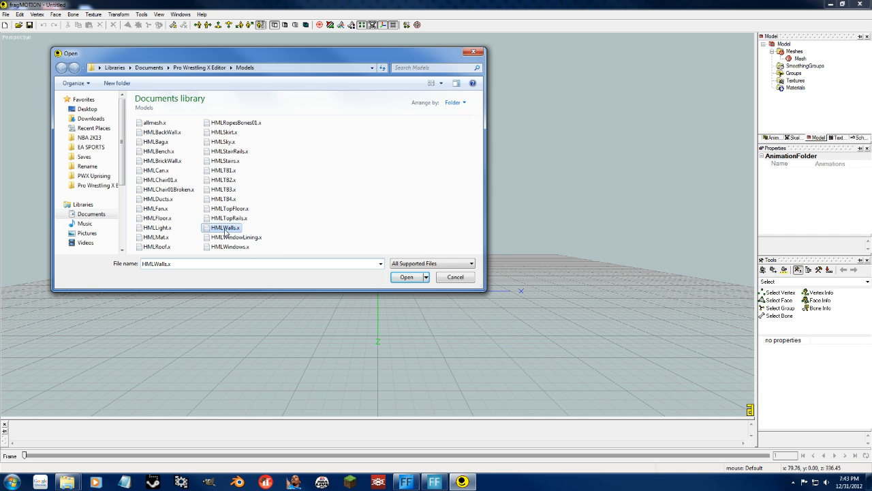
{"action": "middle_click_drag", "start_coordinate": [293, 266], "coordinate": [332, 267]}
{"action": "middle_click_drag", "start_coordinate": [470, 247], "coordinate": [273, 290]}
{"action": "left_click", "coordinate": [4, 14]}
{"action": "left_click", "coordinate": [4, 14]}
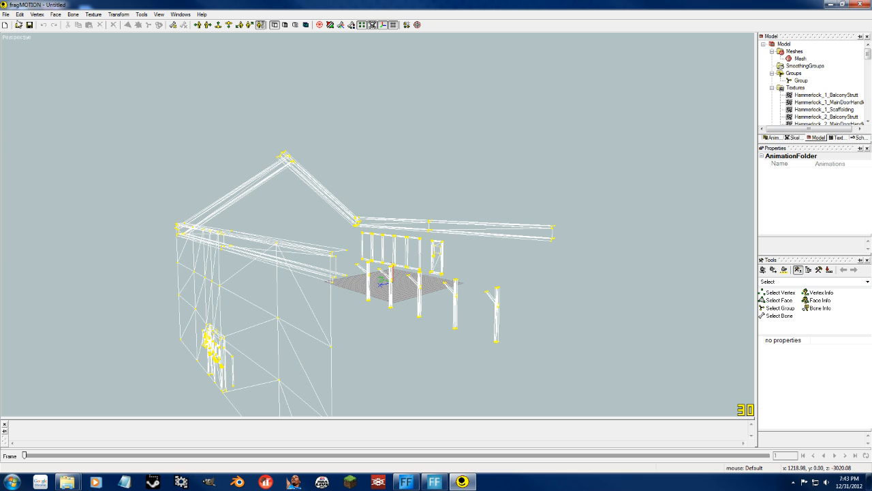
{"action": "left_click", "coordinate": [18, 24]}
{"action": "left_click", "coordinate": [230, 209]}
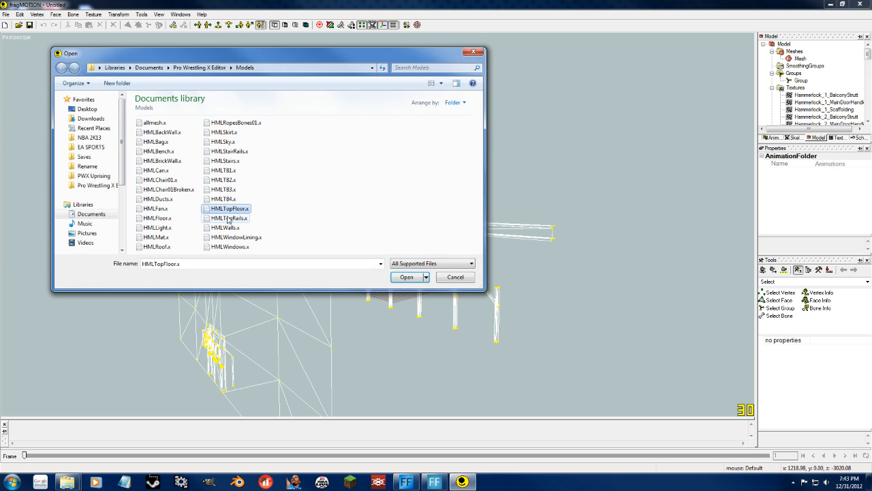
{"action": "left_click_drag", "start_coordinate": [224, 53], "coordinate": [558, 49]}
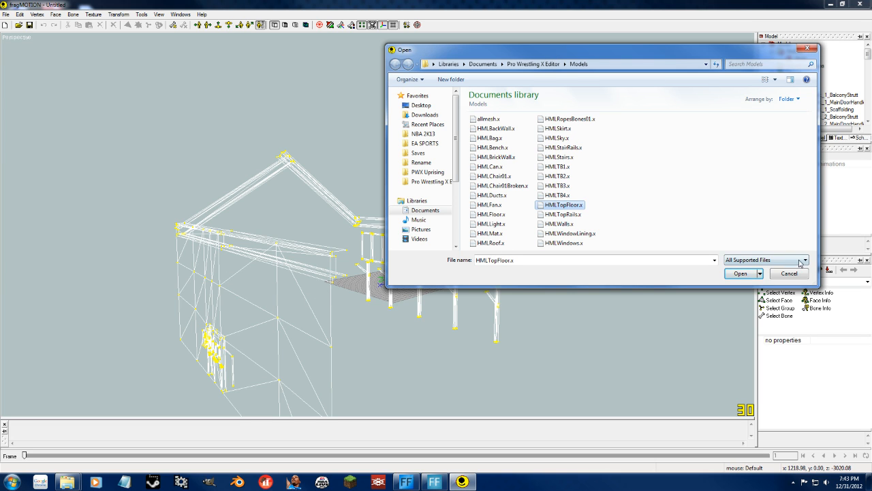
{"action": "left_click", "coordinate": [740, 273]}
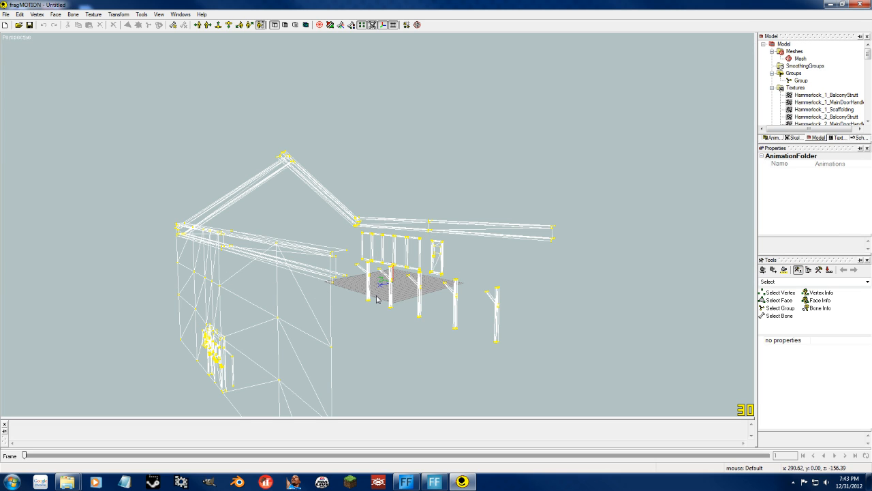
Box-select the vertices of the two outermost freestanding posts of the wall model with the vertex selection tool.
{"action": "middle_click_drag", "start_coordinate": [377, 298], "coordinate": [355, 300]}
{"action": "right_click_drag", "start_coordinate": [354, 300], "coordinate": [338, 313]}
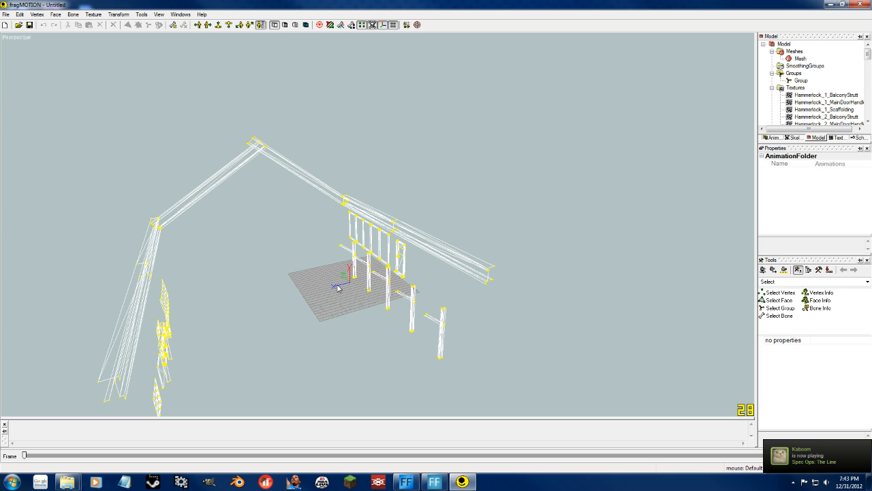
{"action": "middle_click_drag", "start_coordinate": [274, 288], "coordinate": [382, 288]}
{"action": "middle_click_drag", "start_coordinate": [342, 323], "coordinate": [249, 304]}
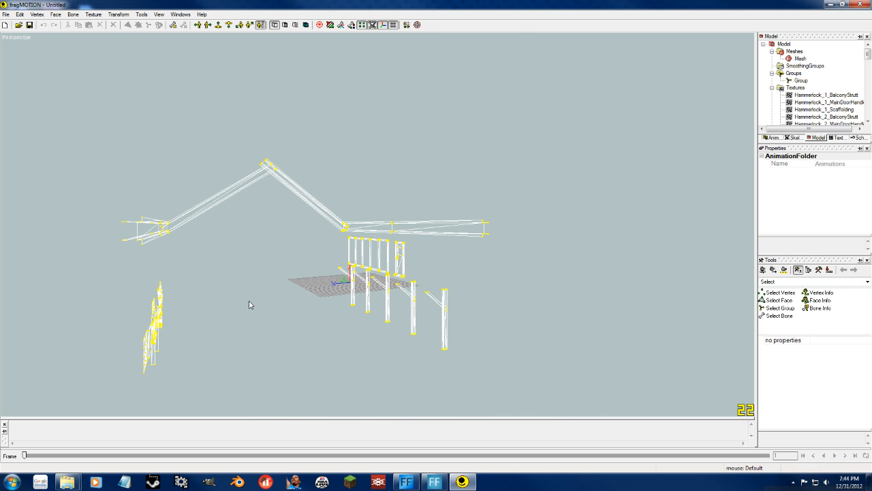
{"action": "middle_click_drag", "start_coordinate": [428, 334], "coordinate": [446, 341]}
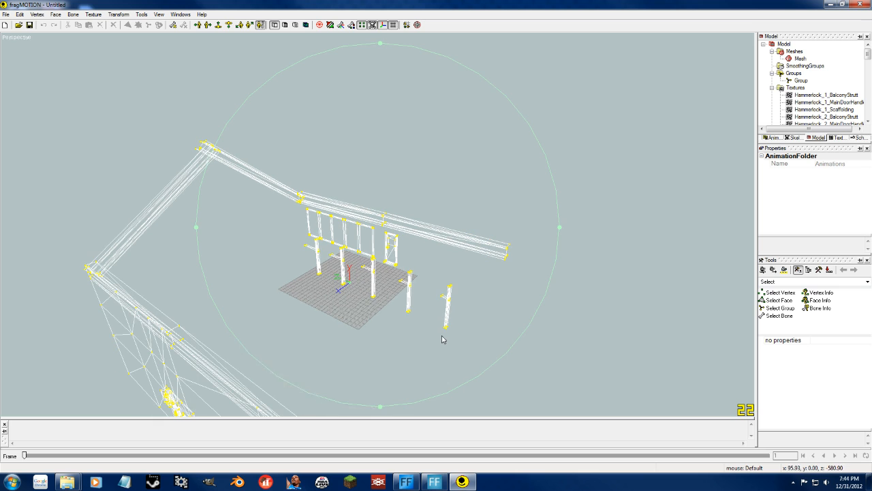
{"action": "left_click", "coordinate": [780, 293]}
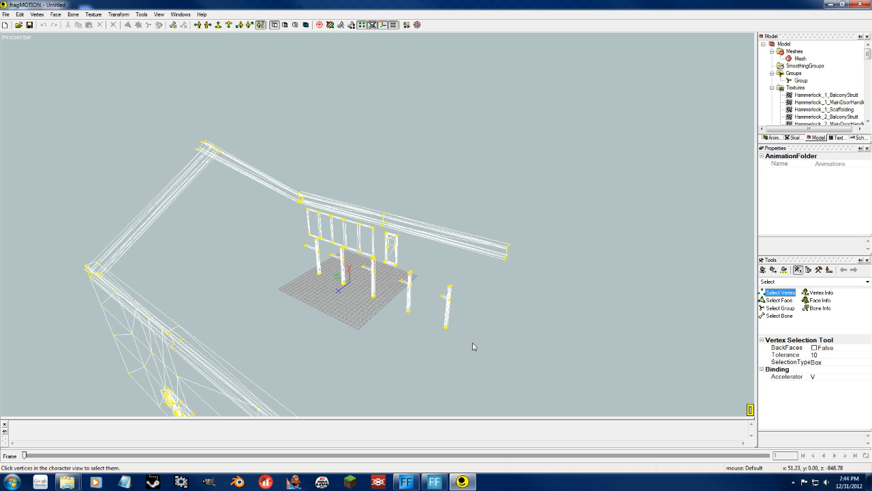
{"action": "left_click_drag", "start_coordinate": [473, 337], "coordinate": [433, 268]}
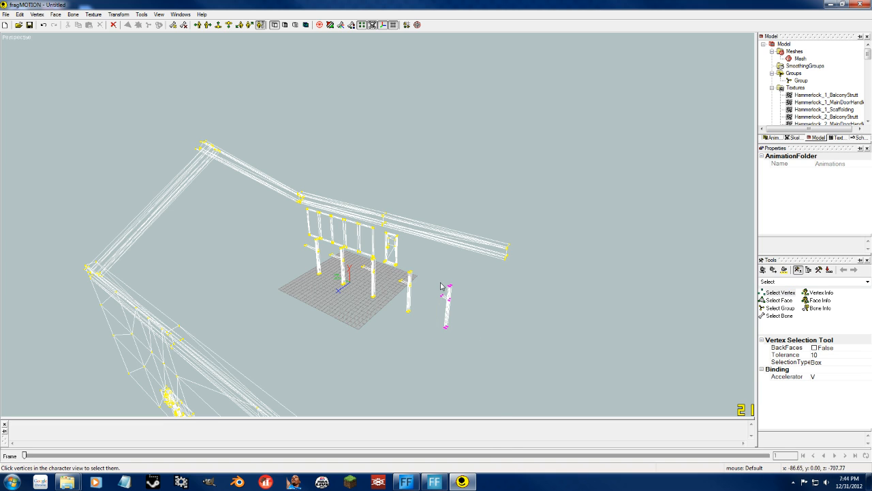
{"action": "left_click", "coordinate": [418, 302]}
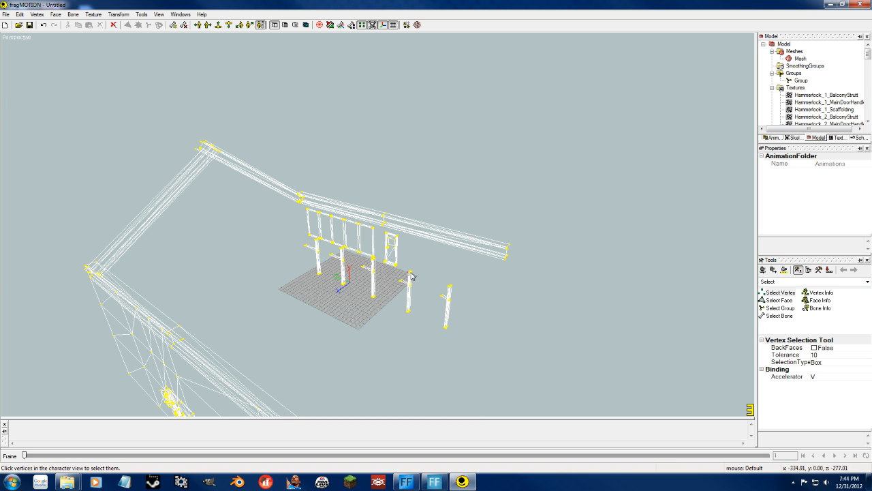
{"action": "left_click_drag", "start_coordinate": [475, 281], "coordinate": [394, 268]}
{"action": "left_click_drag", "start_coordinate": [380, 299], "coordinate": [323, 251]}
{"action": "left_click_drag", "start_coordinate": [324, 282], "coordinate": [298, 242]}
{"action": "left_click_drag", "start_coordinate": [348, 290], "coordinate": [295, 244]}
{"action": "left_click_drag", "start_coordinate": [357, 260], "coordinate": [381, 284]}
Activate the Move transform tool for the selected posts and set its MoveY value to 0.
{"action": "left_click", "coordinate": [867, 281]}
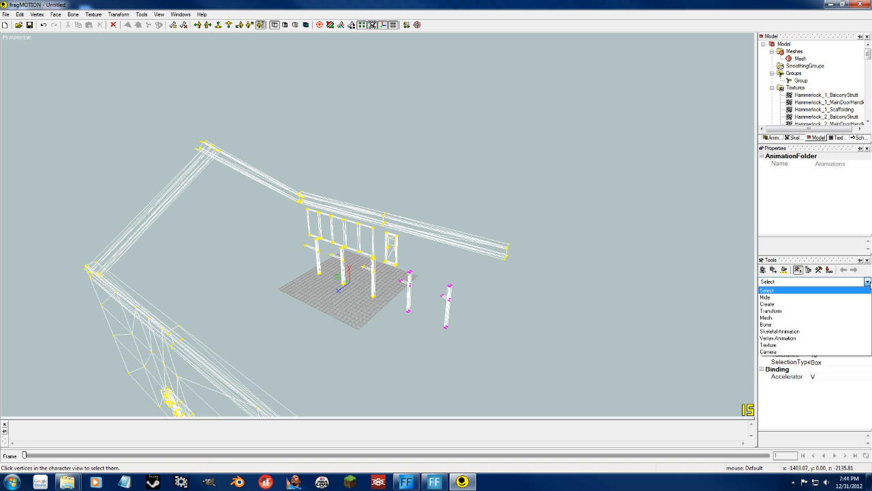
{"action": "left_click", "coordinate": [771, 311]}
{"action": "left_click", "coordinate": [772, 308]}
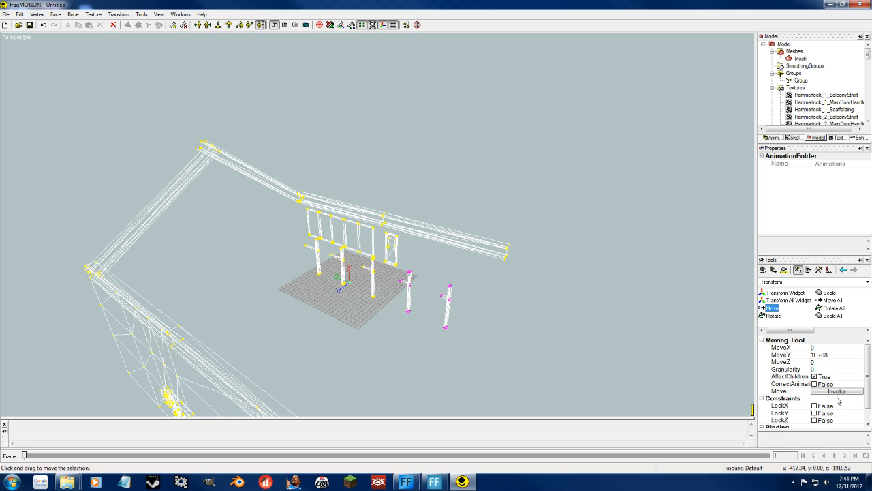
{"action": "left_click", "coordinate": [817, 354]}
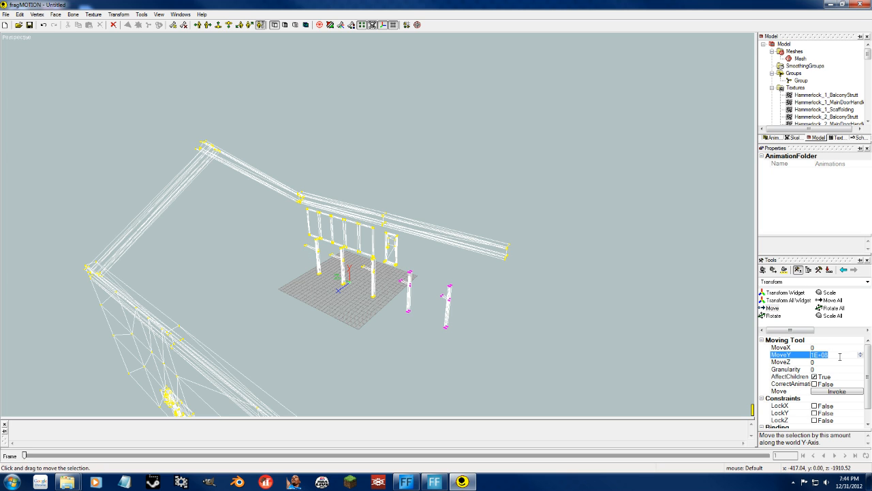
{"action": "type", "text": "1"}
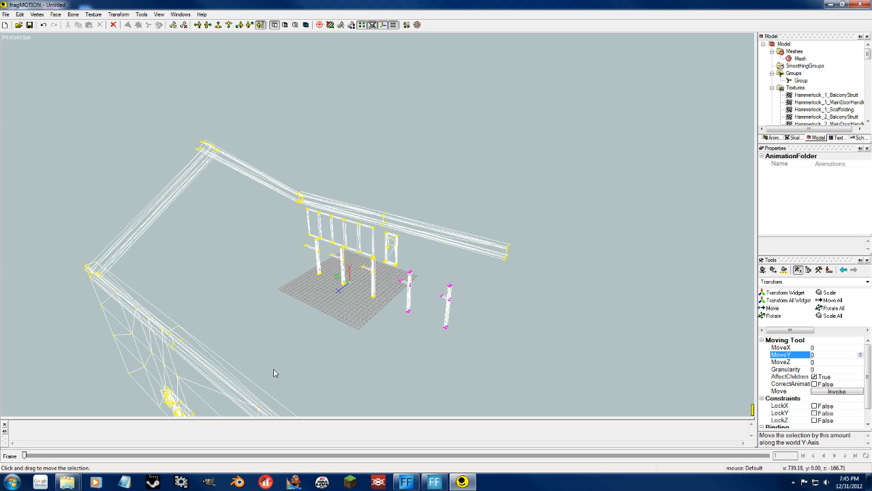
{"action": "left_click", "coordinate": [807, 355]}
Lock the X and Z axes, try moving the selected posts upward along Y, and undo the move.
{"action": "left_click", "coordinate": [814, 405]}
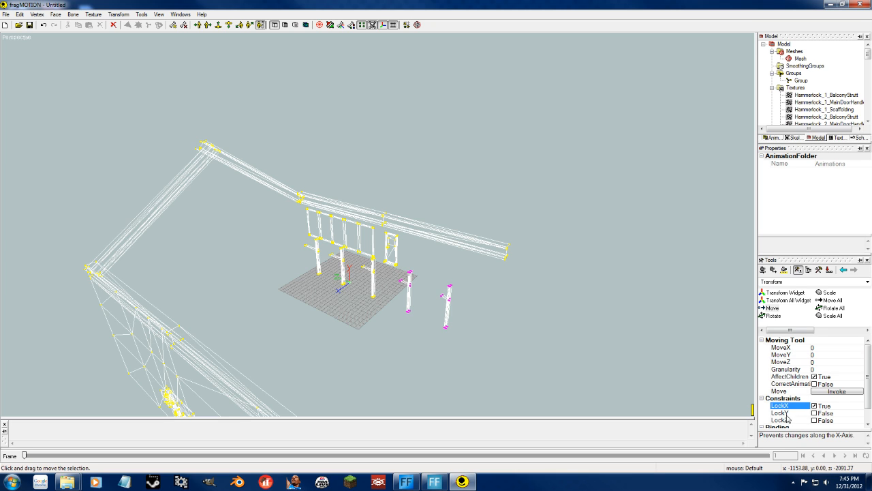
{"action": "left_click", "coordinate": [814, 420]}
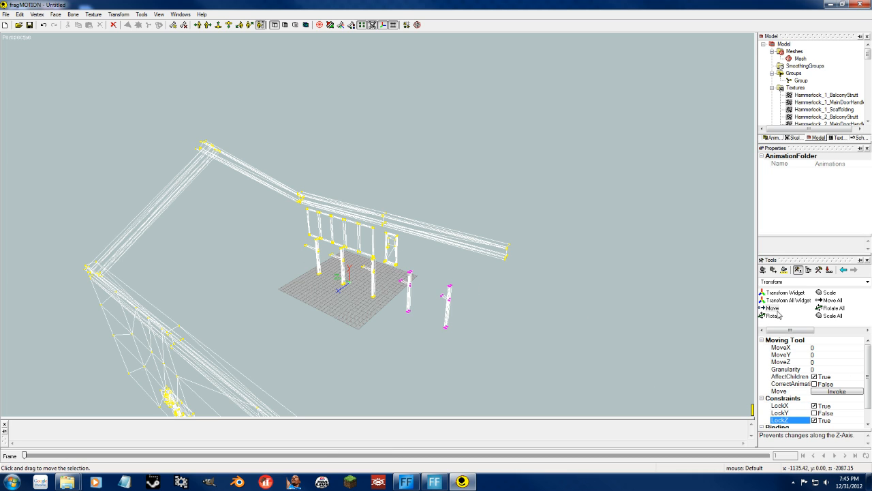
{"action": "left_click_drag", "start_coordinate": [496, 312], "coordinate": [489, 139]}
{"action": "key", "text": "ctrl+z"}
Unlock X and Z, lock the Y axis, try moving the selected posts horizontally, and undo the move.
{"action": "left_click", "coordinate": [815, 406]}
{"action": "left_click", "coordinate": [814, 420]}
{"action": "left_click", "coordinate": [792, 411]}
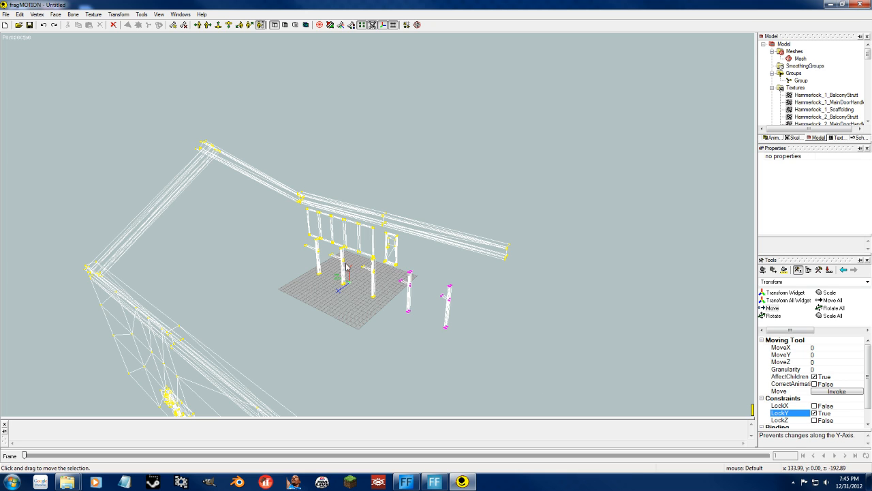
{"action": "left_click_drag", "start_coordinate": [486, 291], "coordinate": [543, 308]}
{"action": "key", "text": "ctrl+z"}
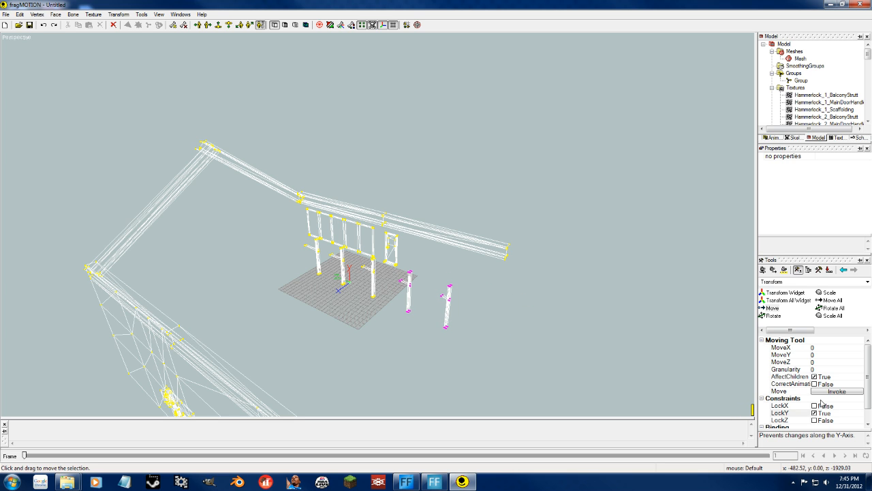
Export the wall model as Direct X file HMLWalls.x, replacing the existing file and accepting Compressed format with Hierarchical Mesh and Matrix Keys.
{"action": "left_click", "coordinate": [6, 15]}
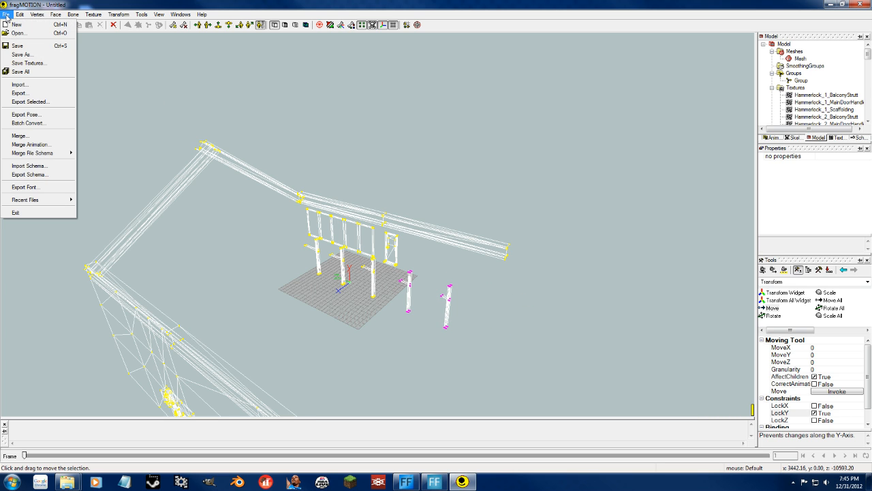
{"action": "left_click", "coordinate": [19, 93]}
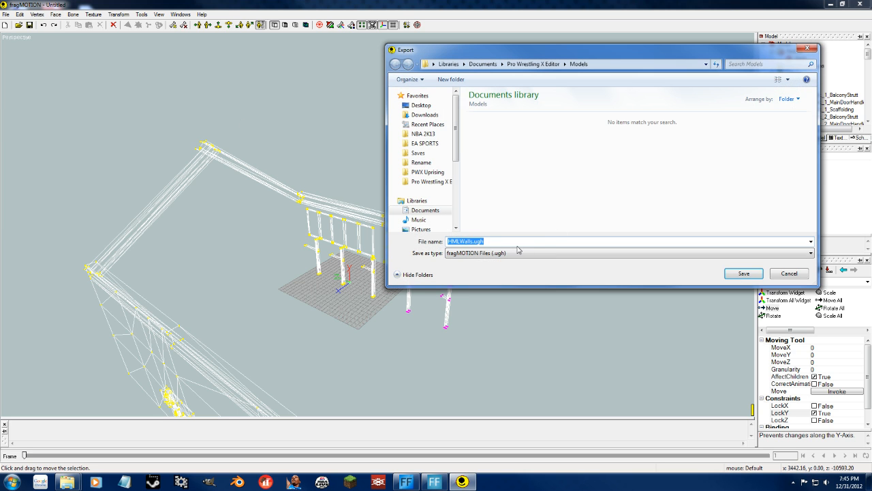
{"action": "left_click", "coordinate": [518, 251]}
{"action": "left_click", "coordinate": [483, 381]}
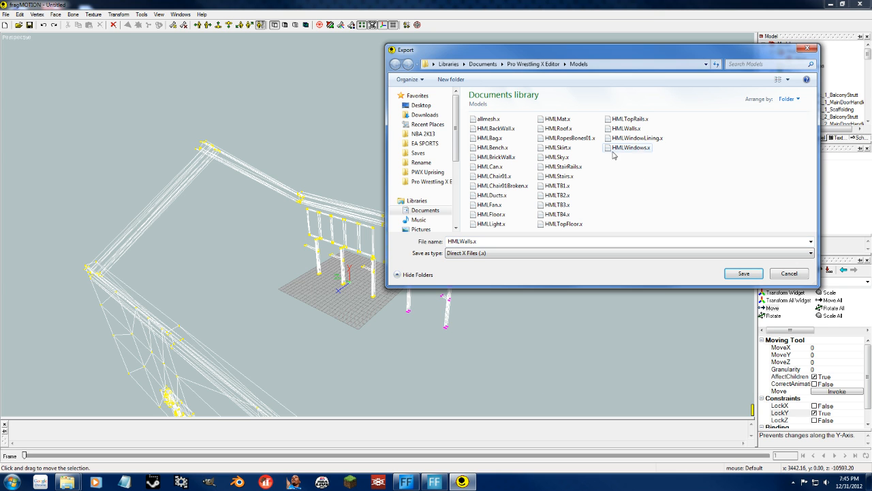
{"action": "left_click", "coordinate": [741, 275]}
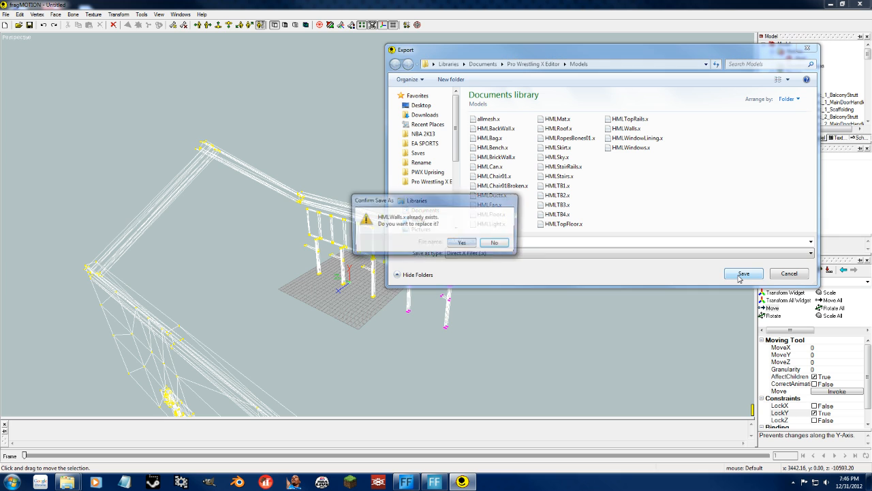
{"action": "left_click", "coordinate": [462, 243]}
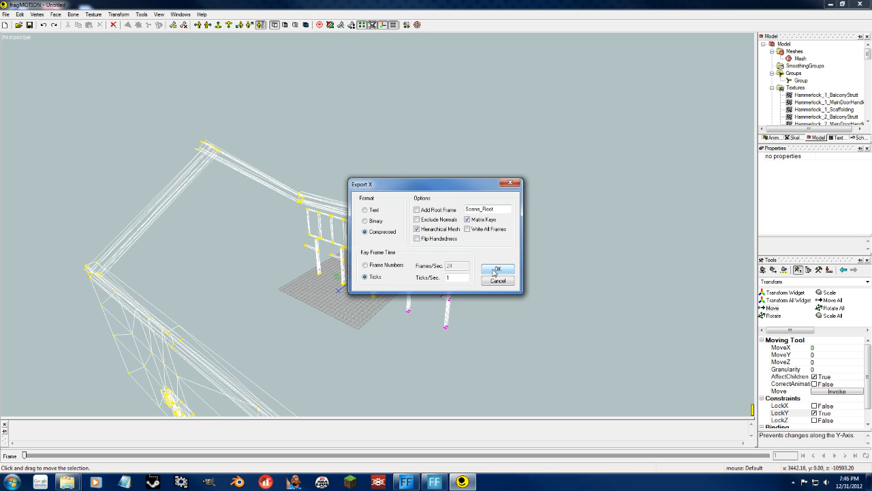
{"action": "left_click", "coordinate": [495, 270]}
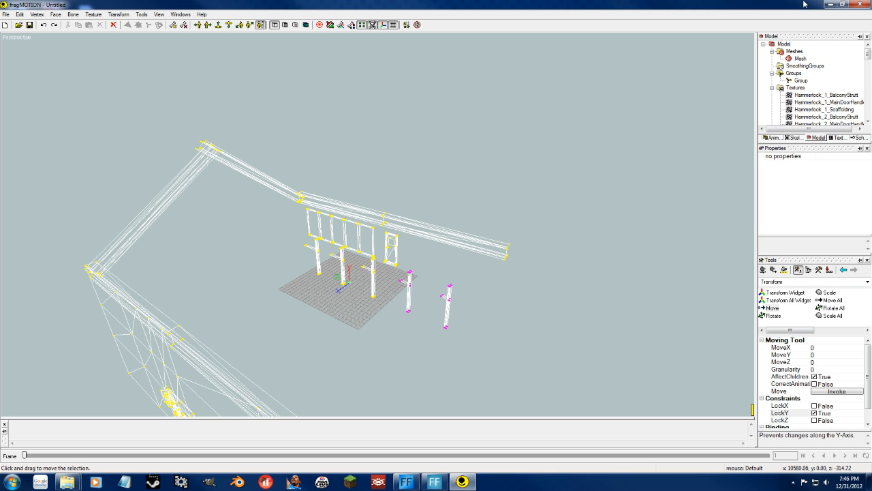
Switch to the Models folder, preview the exported HMLWalls.x in DirectX Viewer, and close the preview.
{"action": "left_click", "coordinate": [831, 3]}
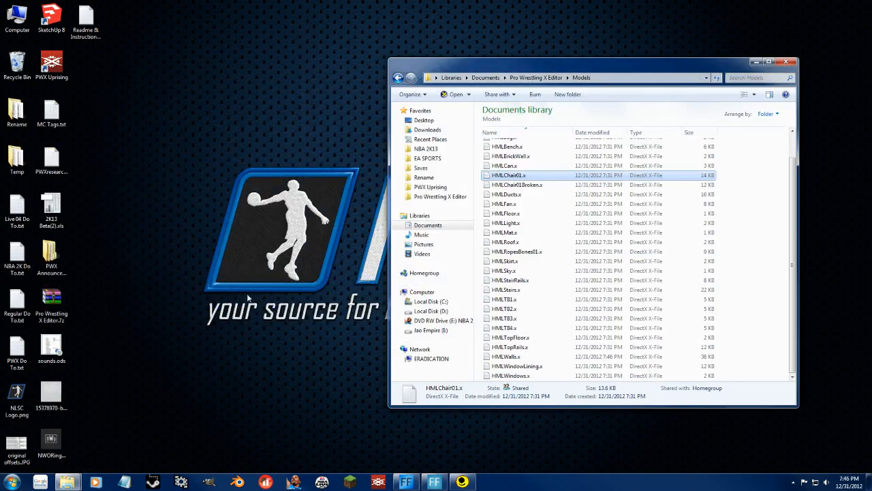
{"action": "left_click", "coordinate": [616, 357]}
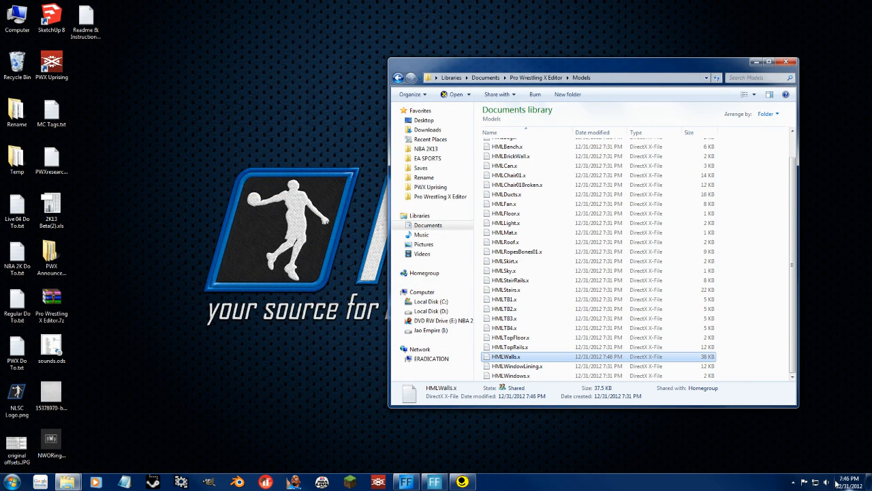
{"action": "double_click", "coordinate": [516, 357]}
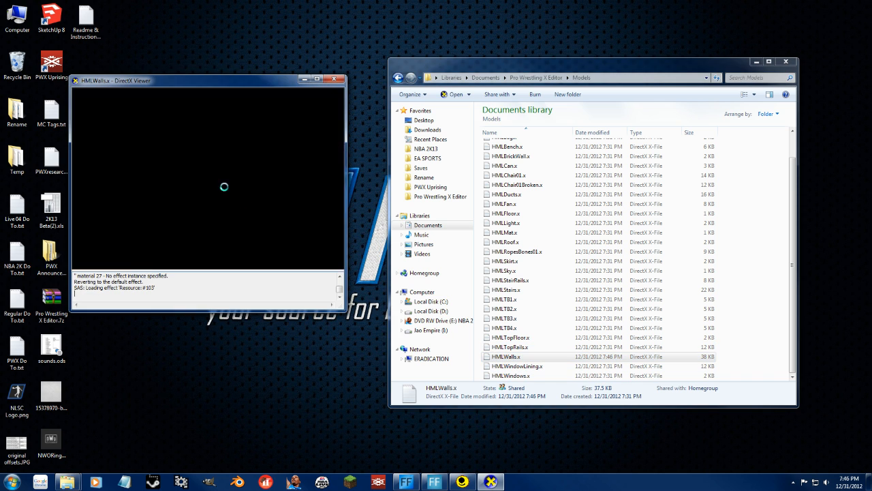
{"action": "left_click", "coordinate": [333, 80]}
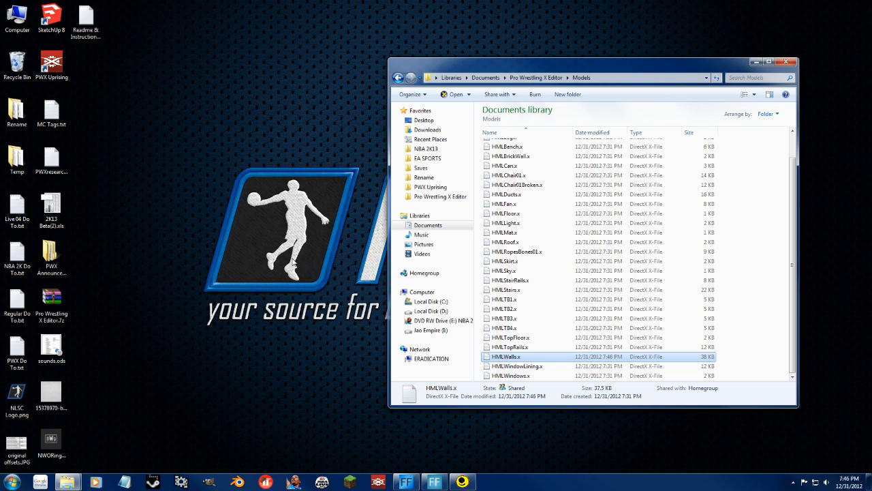
Return to fragMOTION, open HMLRopesBones01.x without saving the current model, and inspect the rope bones.
{"action": "left_click", "coordinate": [434, 482]}
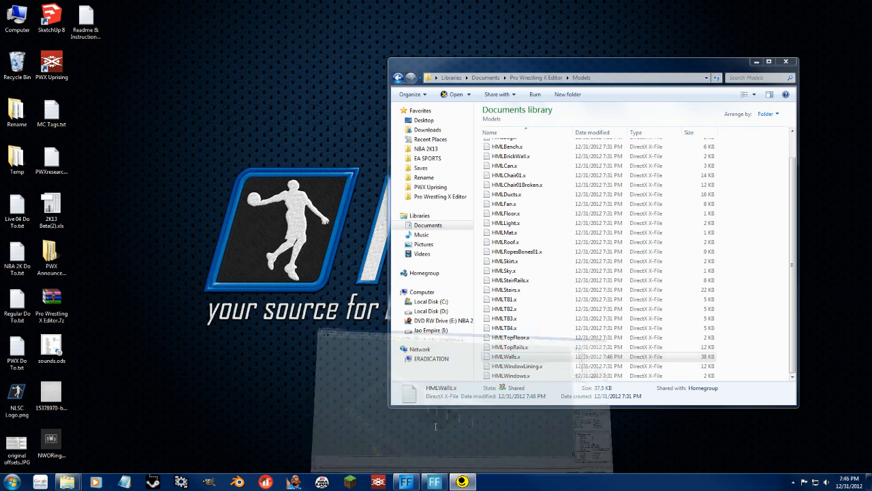
{"action": "left_click", "coordinate": [17, 25]}
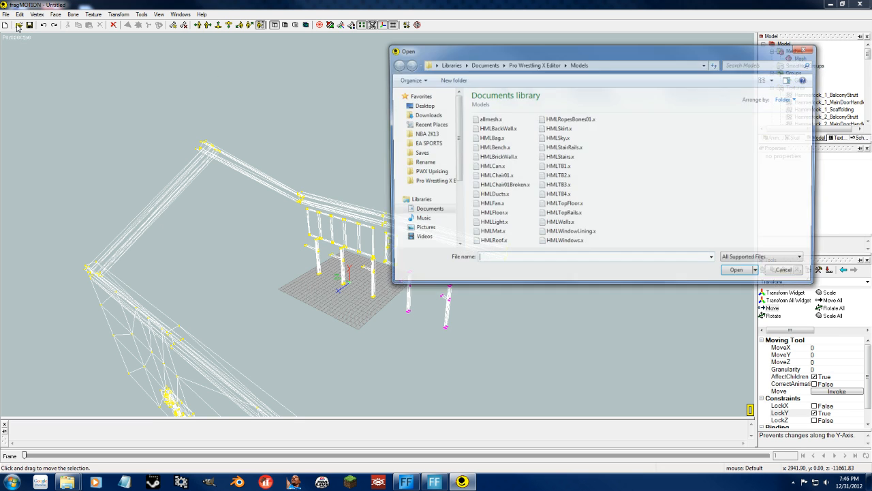
{"action": "double_click", "coordinate": [570, 119]}
{"action": "left_click", "coordinate": [441, 274]}
{"action": "middle_click_drag", "start_coordinate": [370, 232], "coordinate": [433, 248]}
Open allmesh.x from the Models folder and inspect the full character mesh with its skeleton.
{"action": "left_click", "coordinate": [19, 24]}
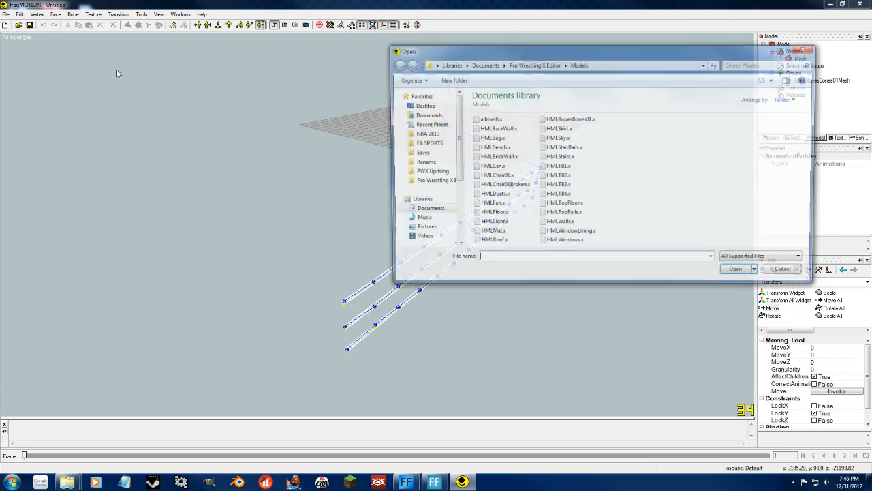
{"action": "left_click", "coordinate": [485, 120]}
{"action": "double_click", "coordinate": [485, 120]}
{"action": "middle_click_drag", "start_coordinate": [320, 282], "coordinate": [417, 148]}
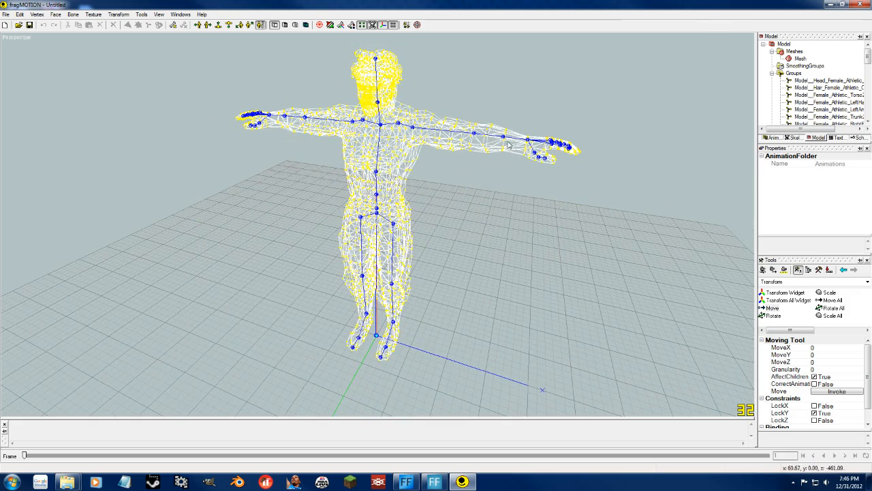
{"action": "left_click", "coordinate": [4, 15]}
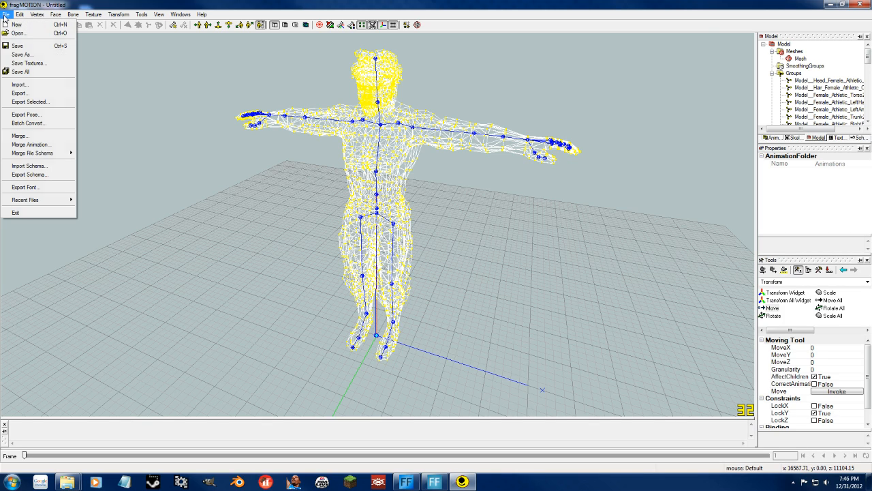
{"action": "left_click", "coordinate": [170, 183]}
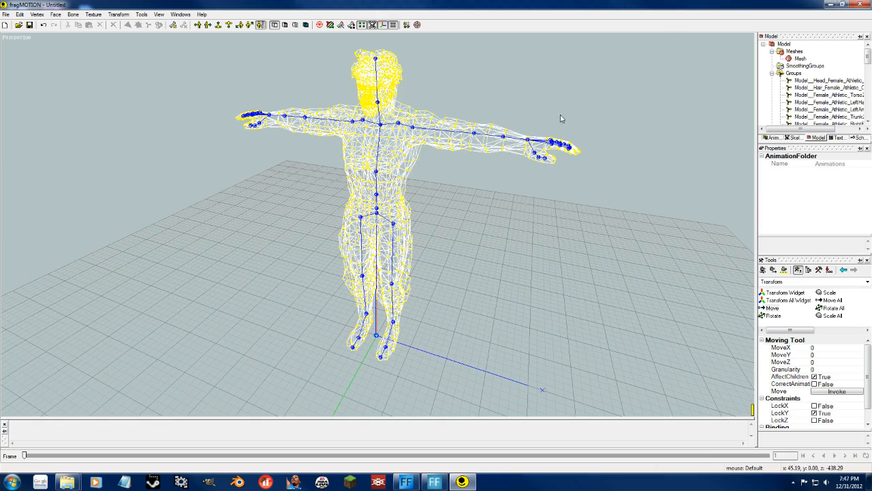
Select the character's hair group, select its trunk group, and inspect the highlighted vertices on the mesh.
{"action": "middle_click_drag", "start_coordinate": [409, 208], "coordinate": [449, 180]}
{"action": "left_click", "coordinate": [821, 87]}
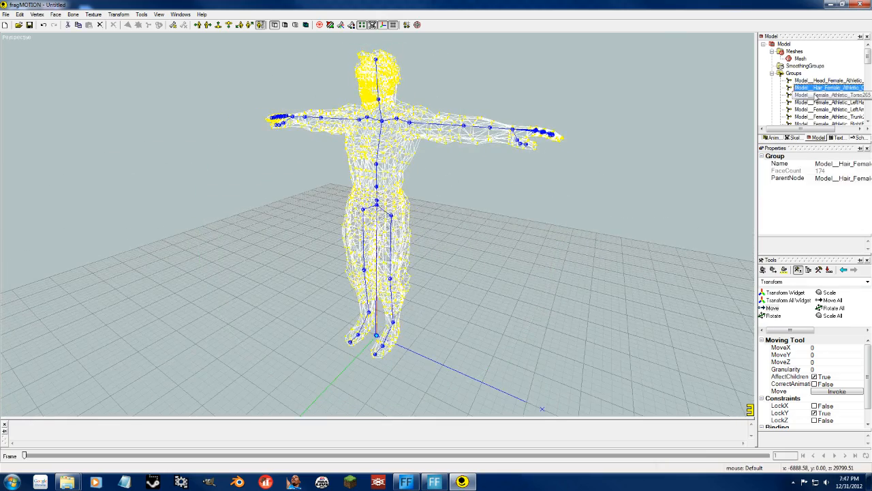
{"action": "right_click", "coordinate": [803, 88]}
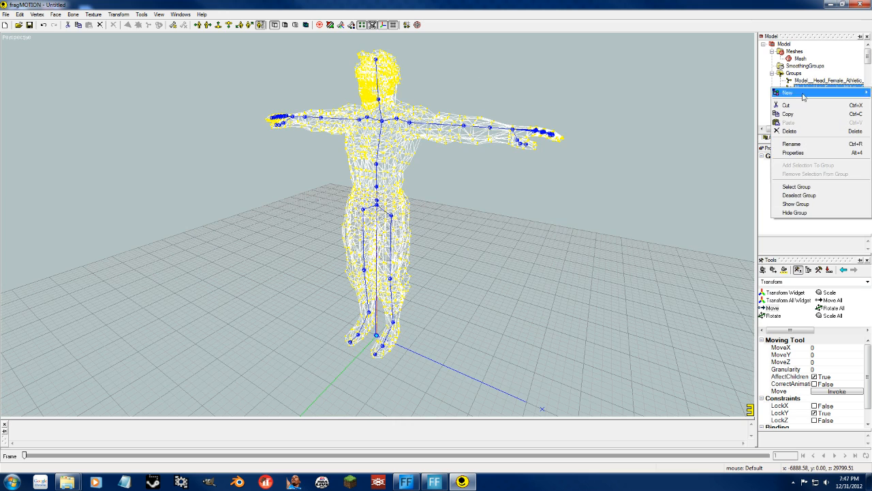
{"action": "left_click", "coordinate": [812, 187]}
{"action": "left_click", "coordinate": [825, 117]}
{"action": "right_click", "coordinate": [818, 117]}
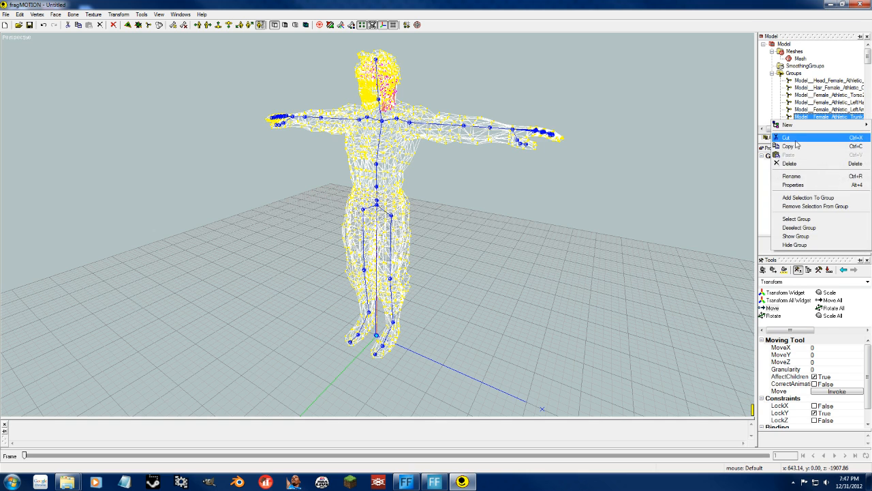
{"action": "left_click", "coordinate": [811, 221]}
{"action": "middle_click_drag", "start_coordinate": [502, 191], "coordinate": [608, 117]}
Close fragMOTION without saving the changes and close the Models folder window.
{"action": "left_click", "coordinate": [858, 4]}
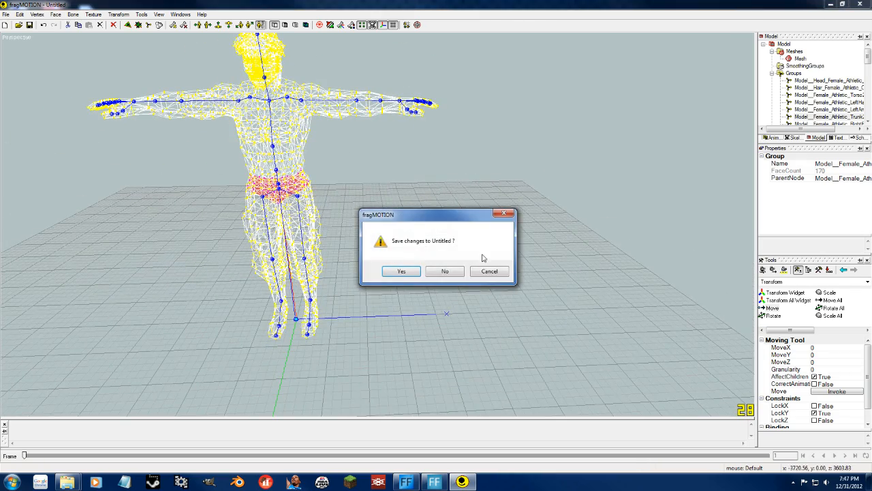
{"action": "left_click", "coordinate": [451, 273]}
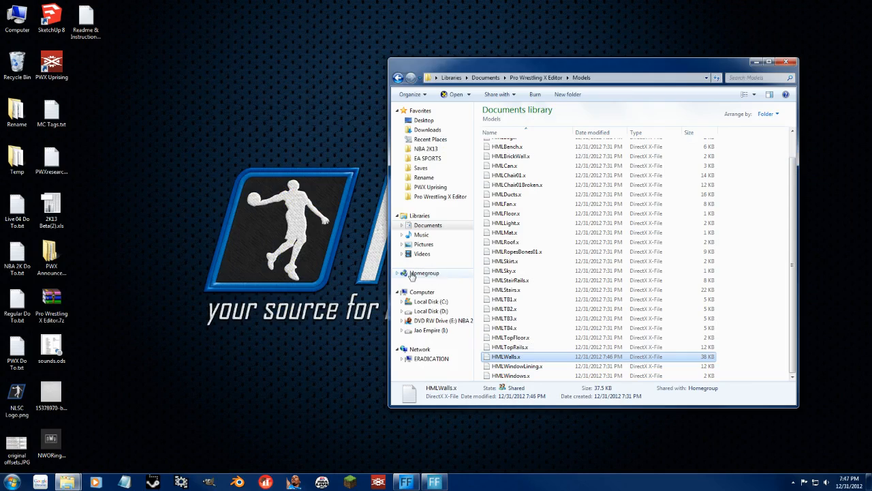
{"action": "left_click", "coordinate": [785, 62]}
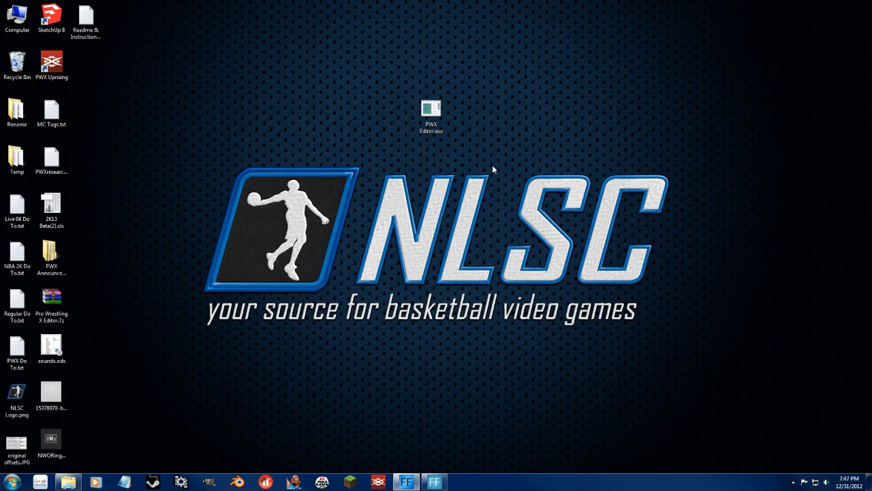
Launch SketchUp 8 from the desktop.
{"action": "left_click", "coordinate": [48, 20]}
{"action": "double_click", "coordinate": [47, 22]}
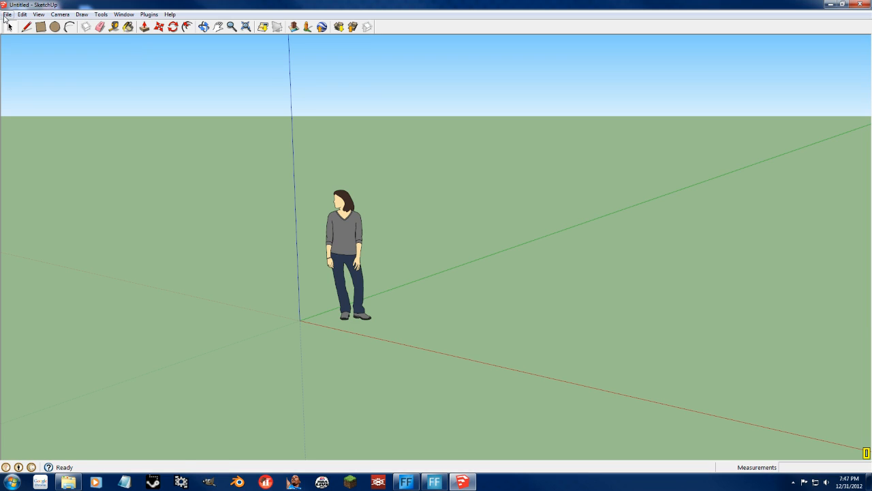
{"action": "left_click", "coordinate": [335, 228]}
{"action": "key", "text": "Delete"}
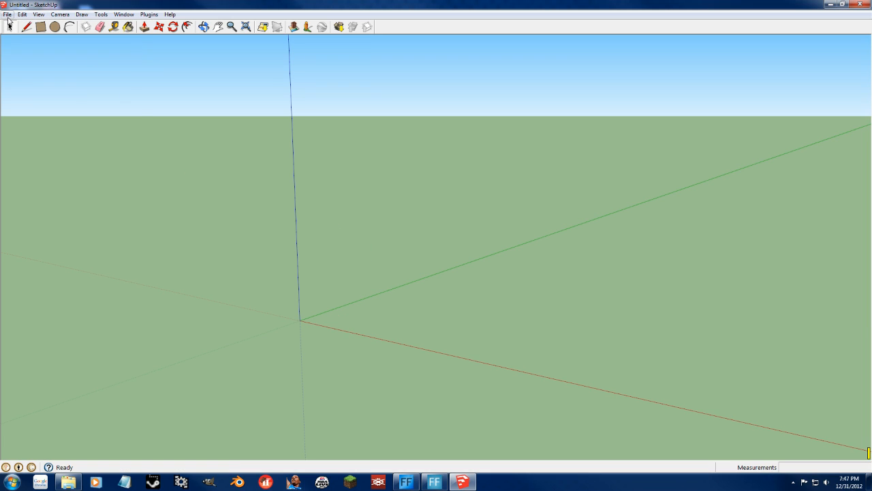
Open PWXHammerlock.skp from My Documents, discarding the untitled SketchUp model.
{"action": "left_click", "coordinate": [8, 14]}
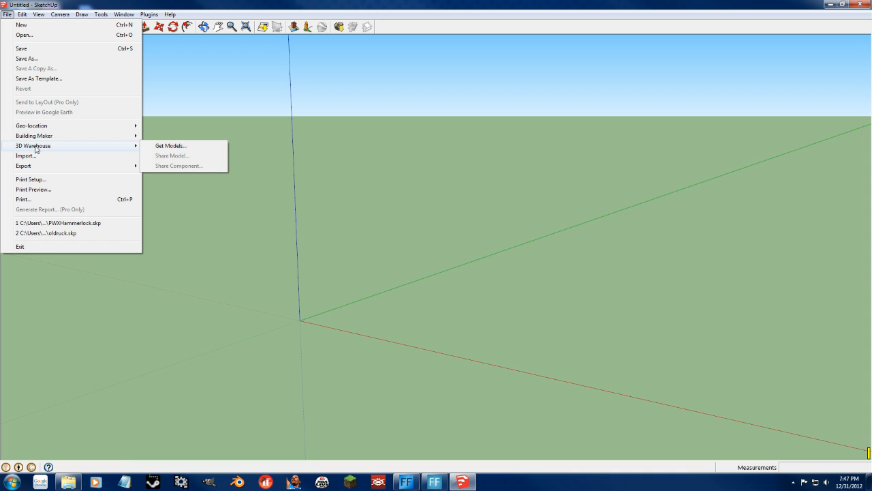
{"action": "left_click", "coordinate": [26, 35]}
{"action": "scroll", "coordinate": [432, 271], "scroll_direction": "down", "scroll_amount": 10}
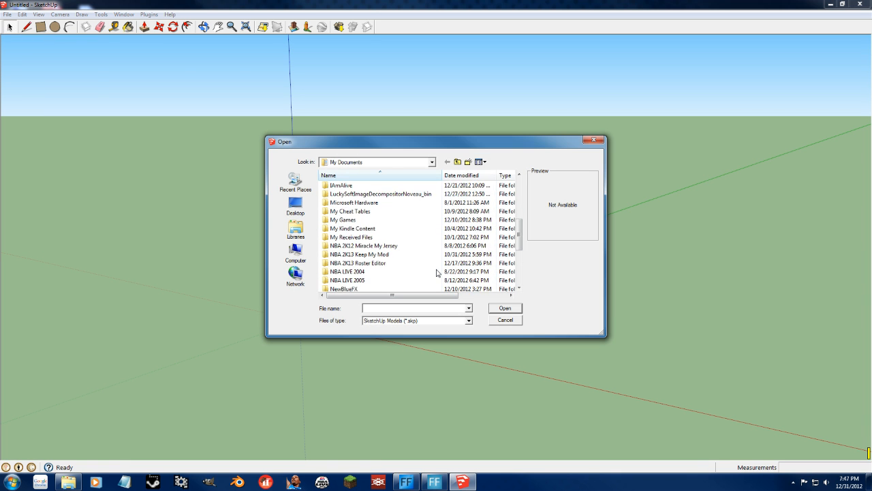
{"action": "left_click", "coordinate": [361, 280]}
{"action": "double_click", "coordinate": [360, 280]}
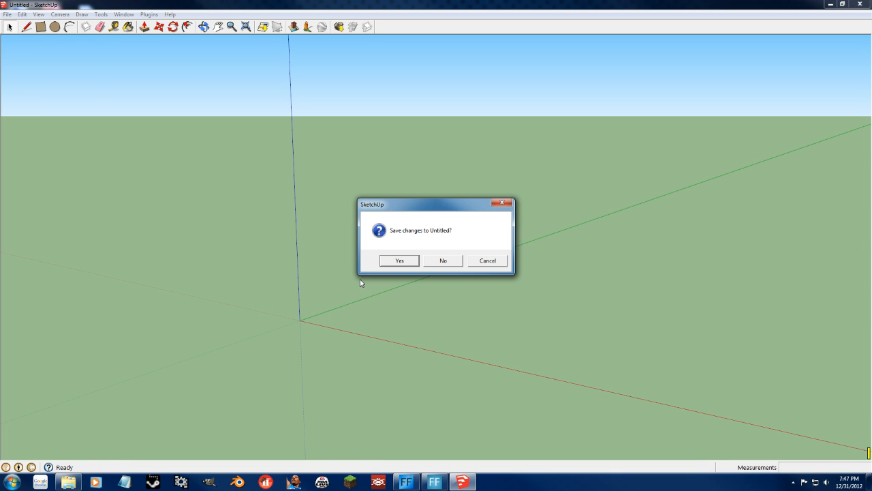
{"action": "left_click", "coordinate": [445, 261]}
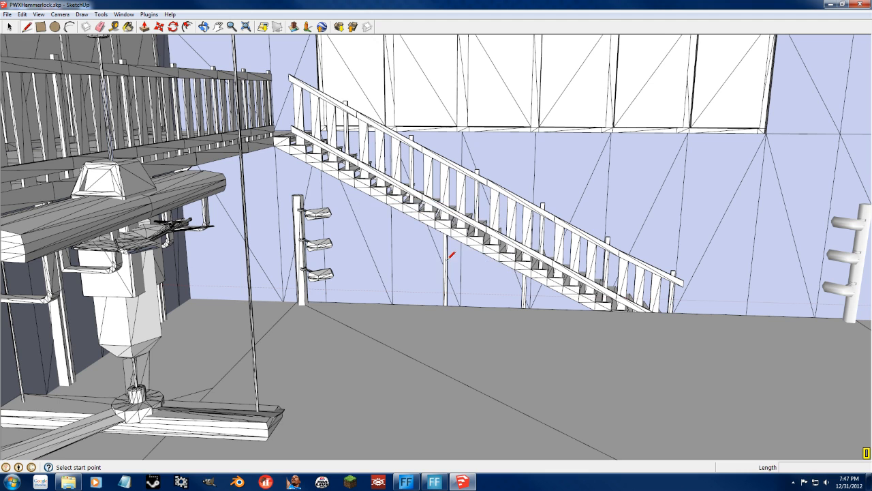
Examine the Hammerlock arena model from several angles, covering the balcony, staircase, ceiling fan, windows and ring ropes.
{"action": "scroll", "coordinate": [334, 269], "scroll_direction": "up", "scroll_amount": 15}
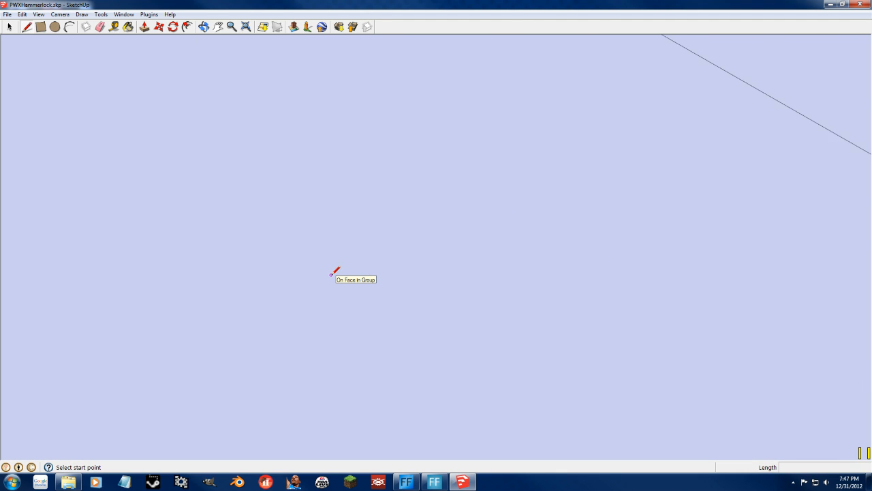
{"action": "scroll", "coordinate": [331, 272], "scroll_direction": "down", "scroll_amount": 2}
{"action": "right_click", "coordinate": [411, 257]}
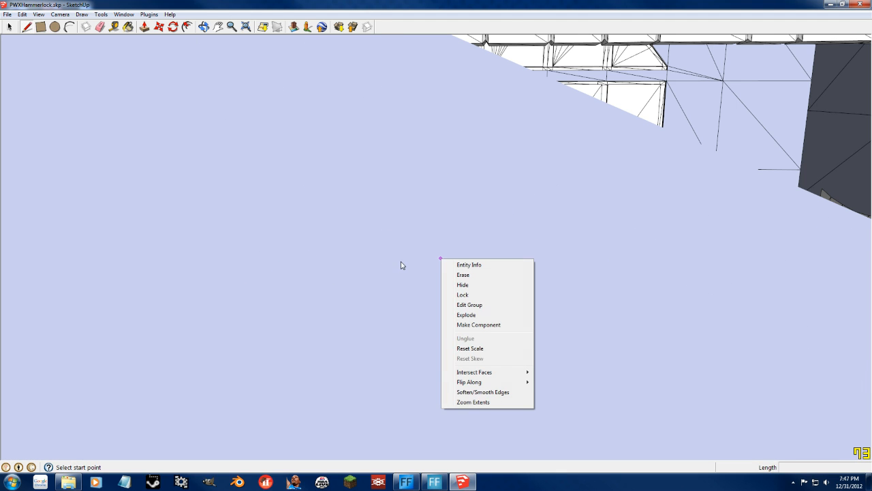
{"action": "left_click", "coordinate": [340, 228]}
{"action": "mouse_move", "coordinate": [419, 234]}
{"action": "middle_mouse_down"}
{"action": "mouse_move", "coordinate": [246, 266]}
{"action": "mouse_move", "coordinate": [468, 247]}
{"action": "middle_mouse_up"}
{"action": "key", "text": "l"}
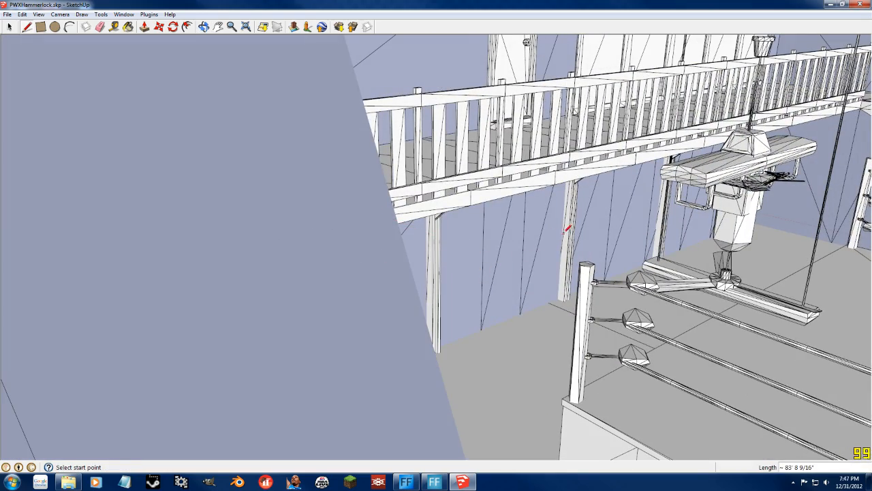
{"action": "middle_click_drag", "start_coordinate": [576, 230], "coordinate": [418, 266]}
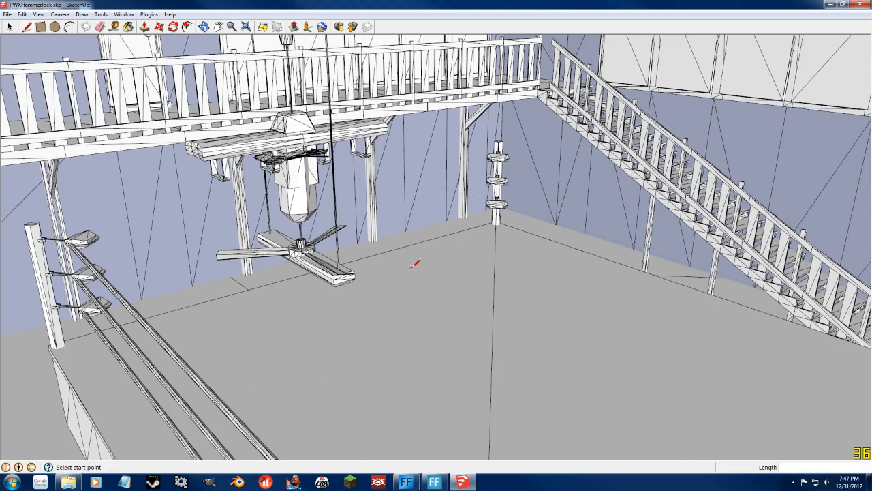
{"action": "mouse_move", "coordinate": [487, 255]}
{"action": "middle_mouse_down"}
{"action": "mouse_move", "coordinate": [482, 243]}
{"action": "mouse_move", "coordinate": [375, 207]}
{"action": "mouse_move", "coordinate": [634, 273]}
{"action": "mouse_move", "coordinate": [758, 279]}
{"action": "mouse_move", "coordinate": [757, 224]}
{"action": "mouse_move", "coordinate": [728, 254]}
{"action": "mouse_move", "coordinate": [481, 263]}
{"action": "mouse_move", "coordinate": [701, 262]}
{"action": "mouse_move", "coordinate": [623, 259]}
{"action": "middle_mouse_up"}
{"action": "mouse_move", "coordinate": [503, 184]}
{"action": "middle_mouse_down"}
{"action": "mouse_move", "coordinate": [414, 259]}
{"action": "mouse_move", "coordinate": [496, 247]}
{"action": "middle_mouse_up"}
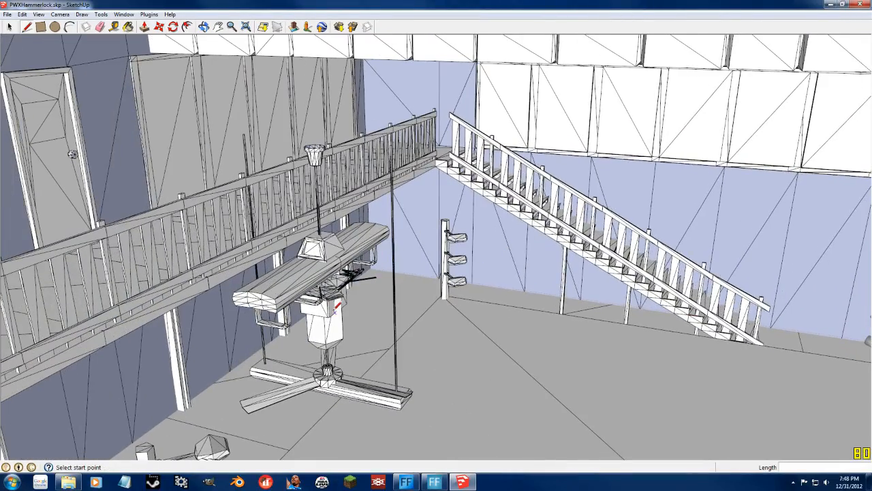
{"action": "middle_click_drag", "start_coordinate": [332, 330], "coordinate": [344, 327]}
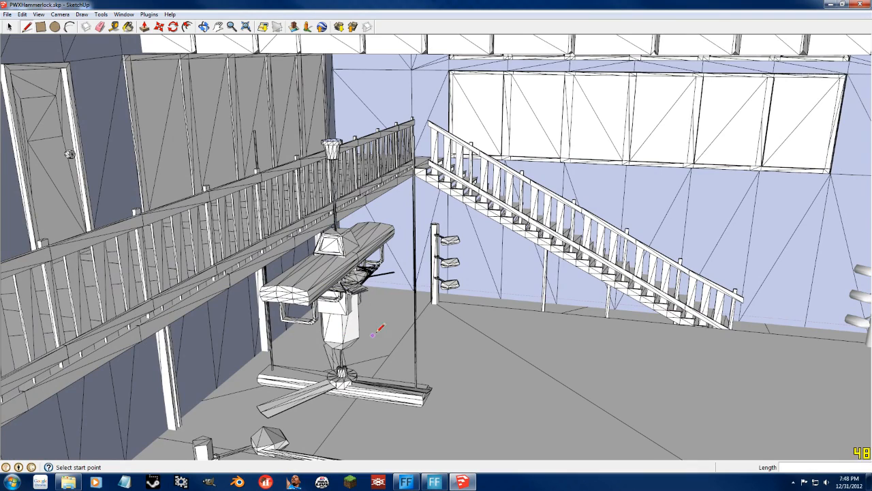
{"action": "middle_click_drag", "start_coordinate": [475, 322], "coordinate": [523, 323]}
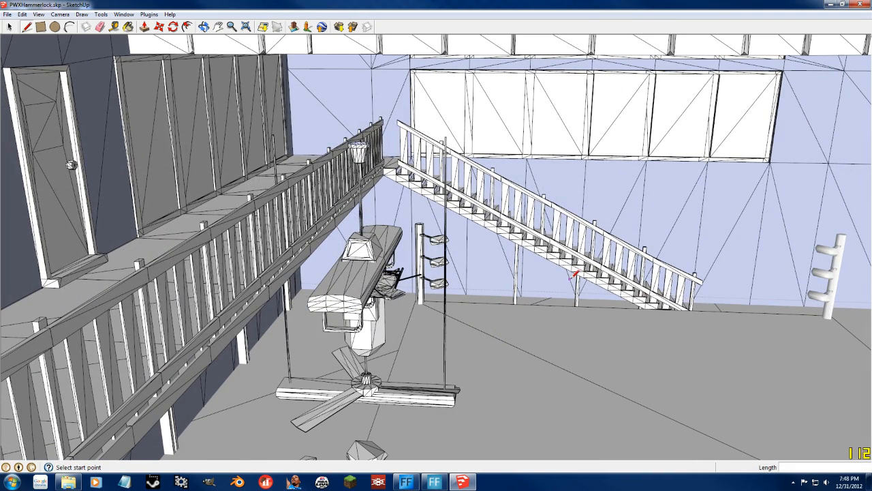
{"action": "middle_click_drag", "start_coordinate": [602, 301], "coordinate": [572, 304]}
{"action": "middle_click_drag", "start_coordinate": [738, 326], "coordinate": [691, 352]}
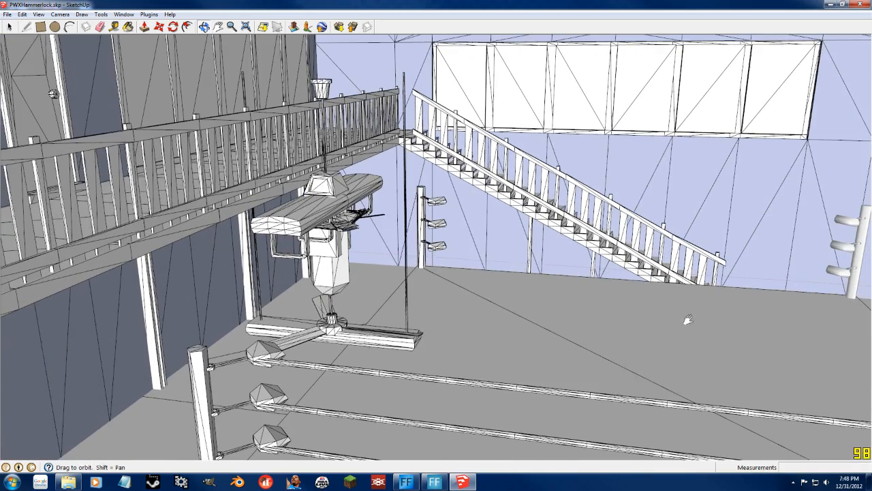
{"action": "mouse_move", "coordinate": [468, 368]}
{"action": "middle_mouse_down"}
{"action": "mouse_move", "coordinate": [531, 362]}
{"action": "mouse_move", "coordinate": [417, 296]}
{"action": "mouse_move", "coordinate": [497, 295]}
{"action": "mouse_move", "coordinate": [424, 279]}
{"action": "mouse_move", "coordinate": [587, 386]}
{"action": "mouse_move", "coordinate": [656, 391]}
{"action": "mouse_move", "coordinate": [725, 361]}
{"action": "middle_mouse_up"}
{"action": "scroll", "coordinate": [586, 387], "scroll_direction": "up", "scroll_amount": 3}
{"action": "middle_click_drag", "start_coordinate": [479, 345], "coordinate": [521, 349]}
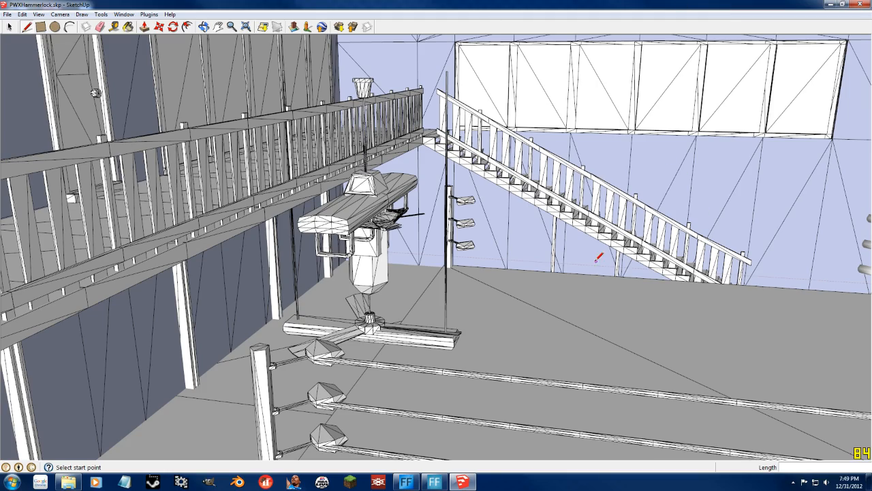
{"action": "mouse_move", "coordinate": [581, 271]}
{"action": "middle_mouse_down"}
{"action": "mouse_move", "coordinate": [570, 286]}
{"action": "mouse_move", "coordinate": [461, 309]}
{"action": "mouse_move", "coordinate": [522, 313]}
{"action": "mouse_move", "coordinate": [439, 330]}
{"action": "mouse_move", "coordinate": [509, 290]}
{"action": "middle_mouse_up"}
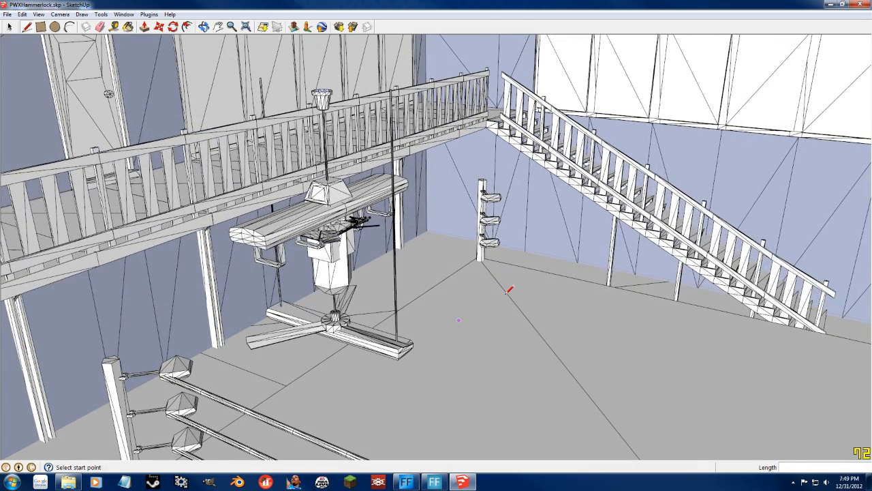